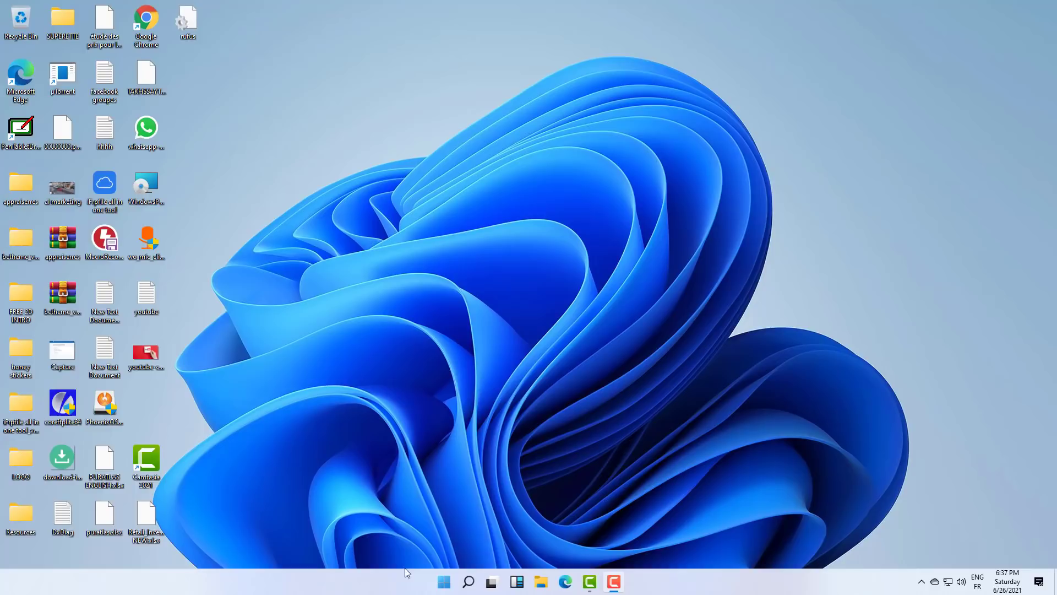
Step: Toggle the Start menu, search panel and Task View on the taskbar, returning to the desktop
click(444, 582)
click(444, 581)
click(468, 582)
click(468, 582)
click(492, 587)
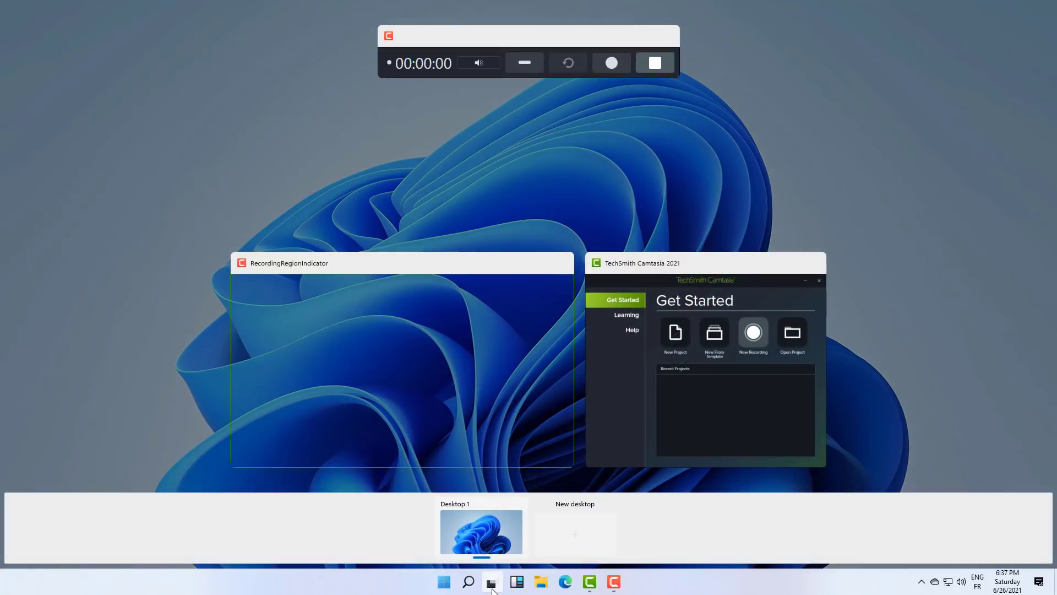
click(492, 587)
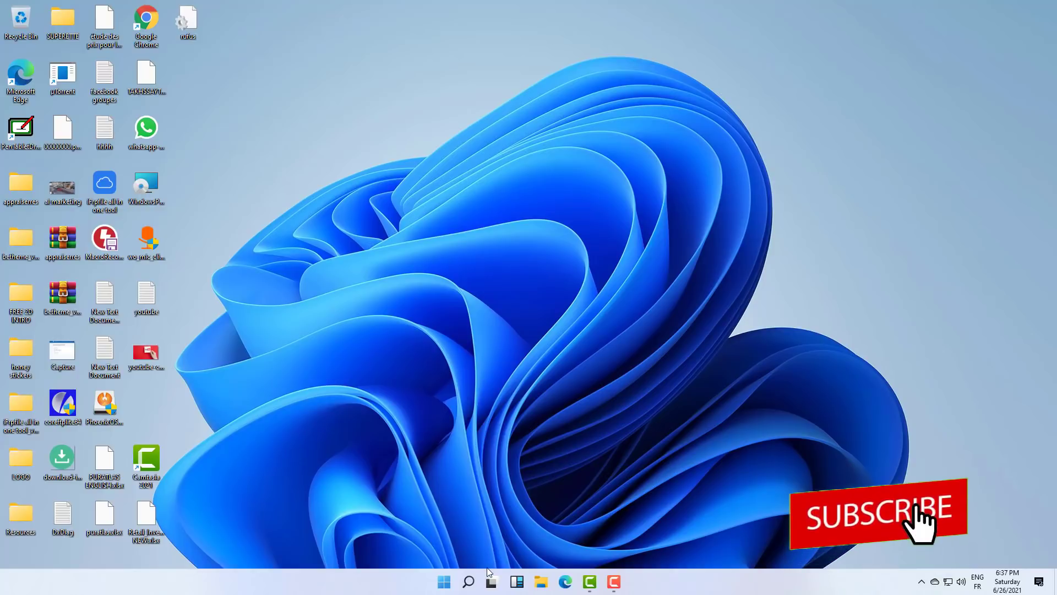
Step: Open File Explorer at This PC, browse Local Disk (C:), then return to the drives overview
click(542, 582)
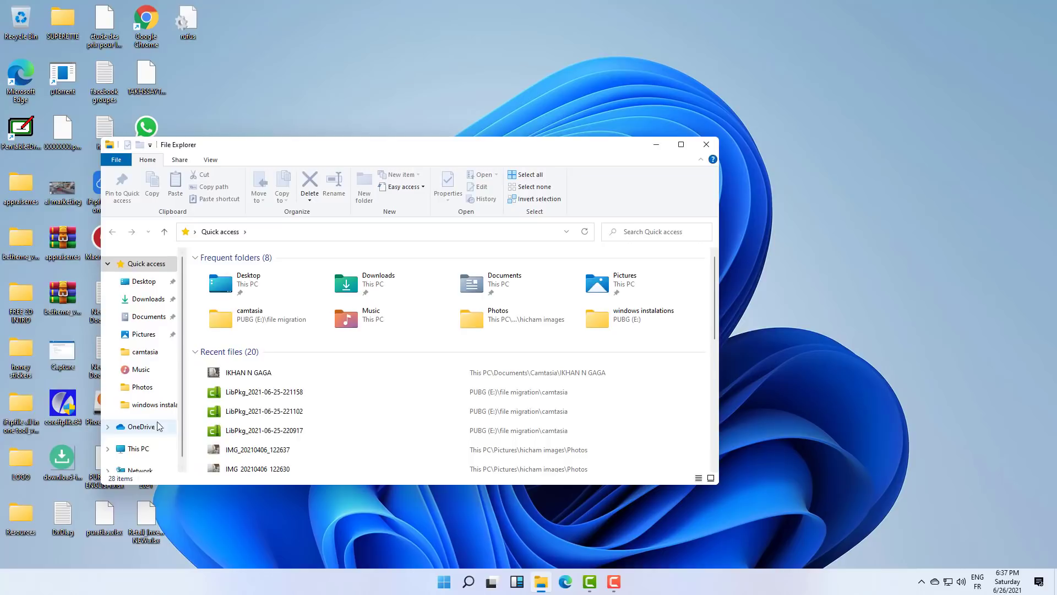
click(138, 448)
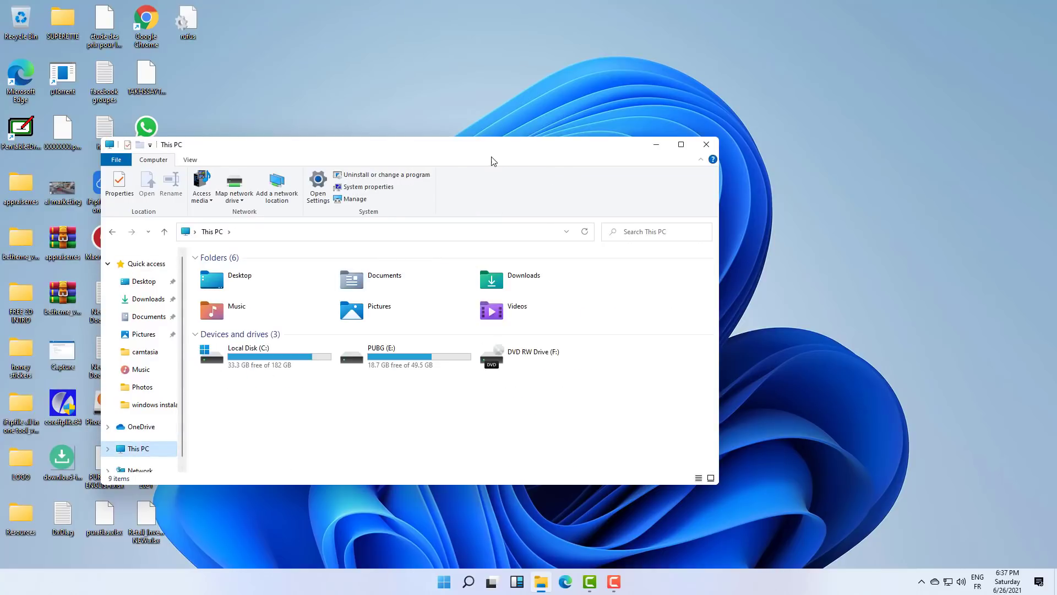
drag(495, 154, 398, 20)
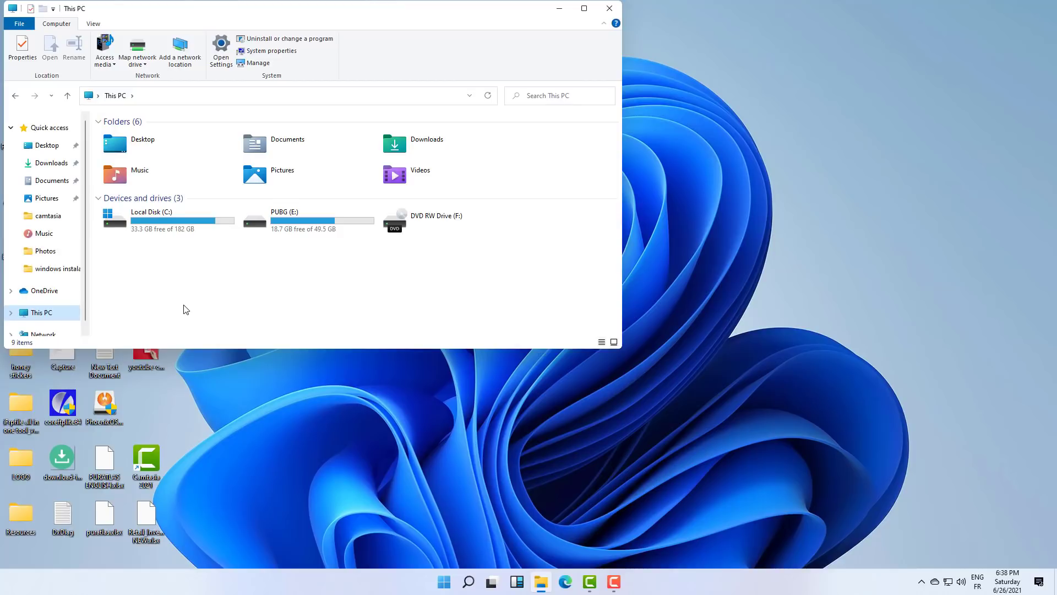
double_click(182, 224)
scroll(176, 268, down, 4)
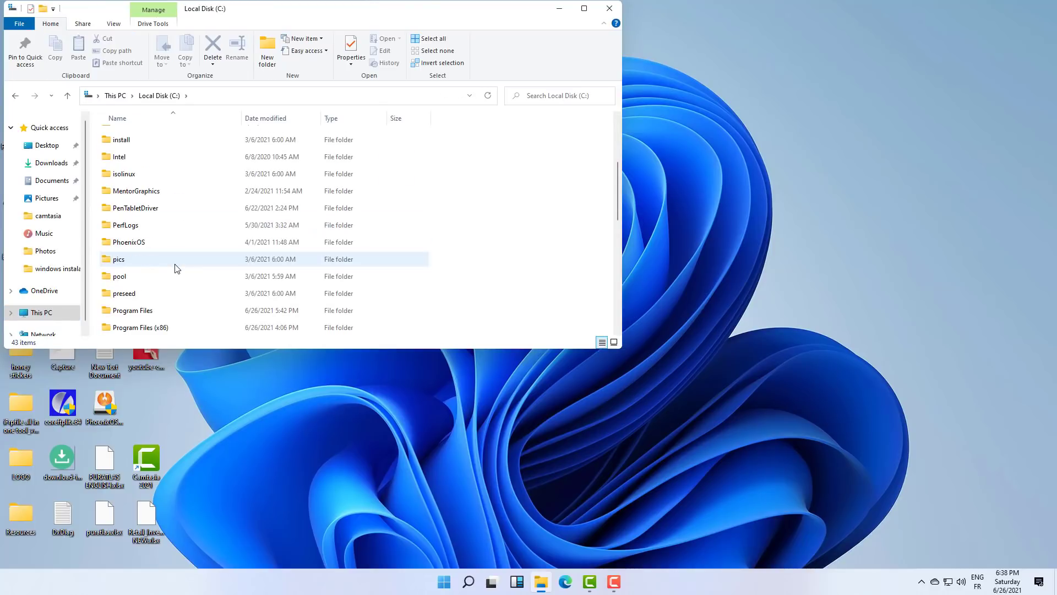
scroll(176, 268, down, 2)
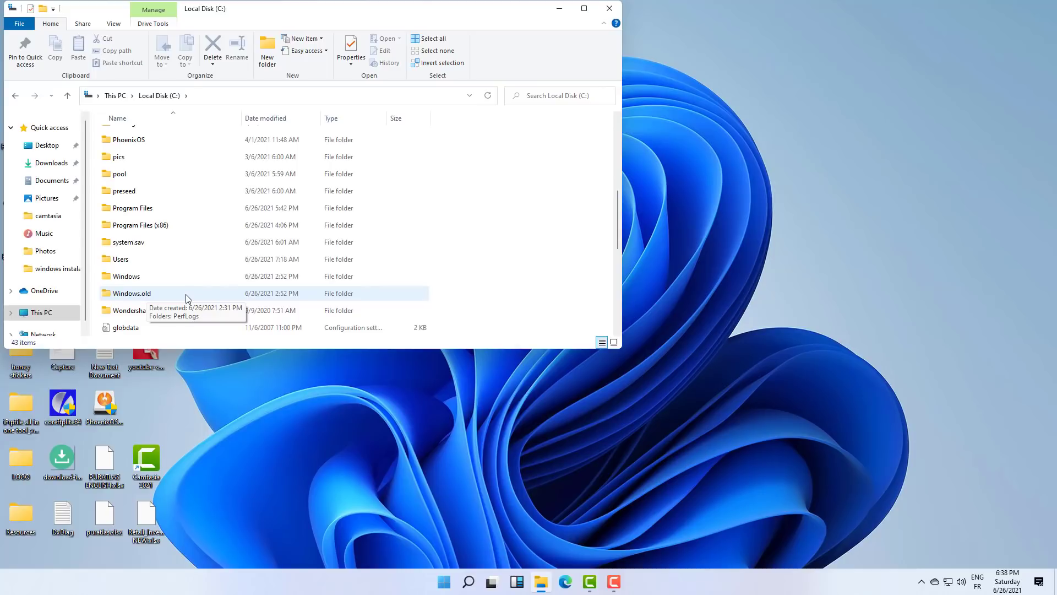
click(15, 96)
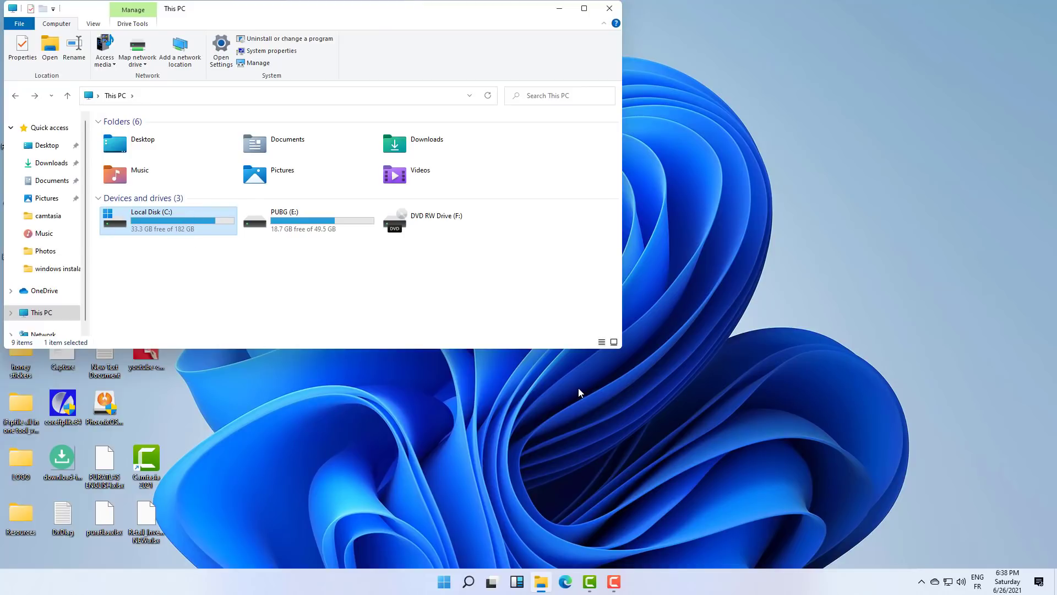
Step: Launch Disk Cleanup from a 'dis' search for drive (C:), showing up to 178 MB to free
click(469, 582)
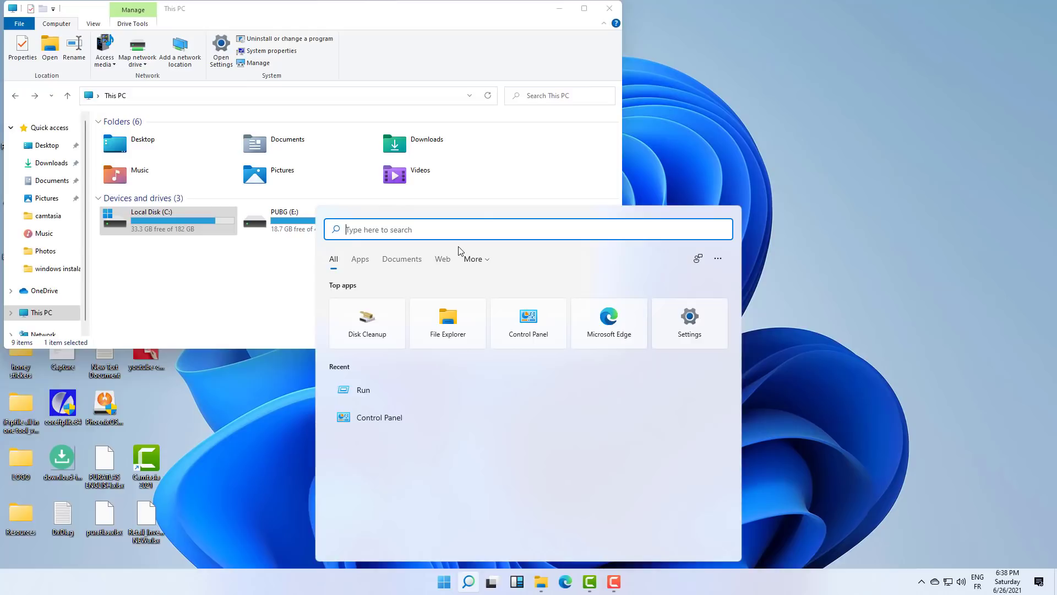
text(dis)
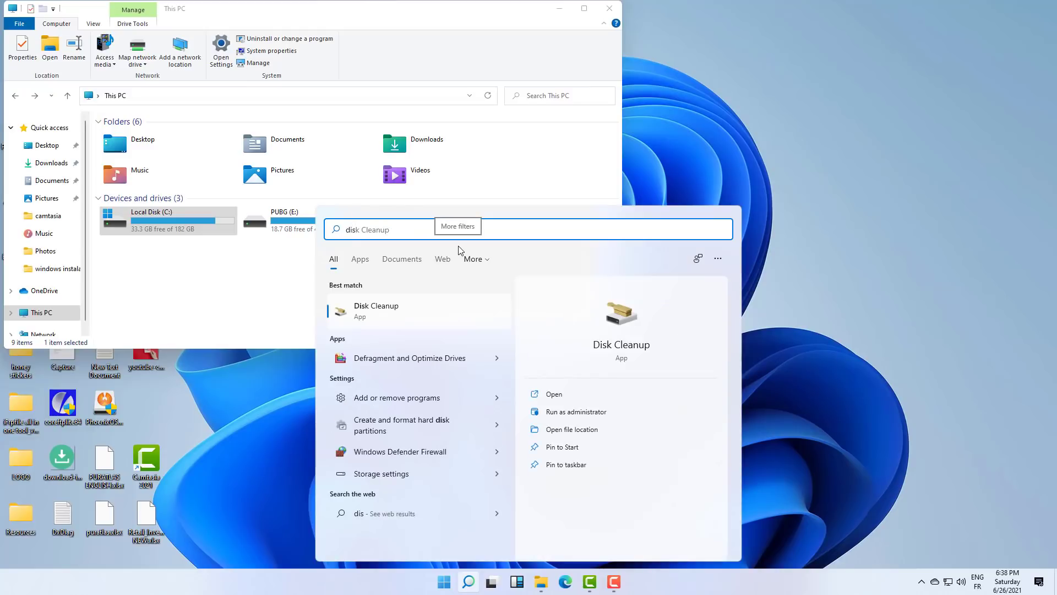
click(392, 311)
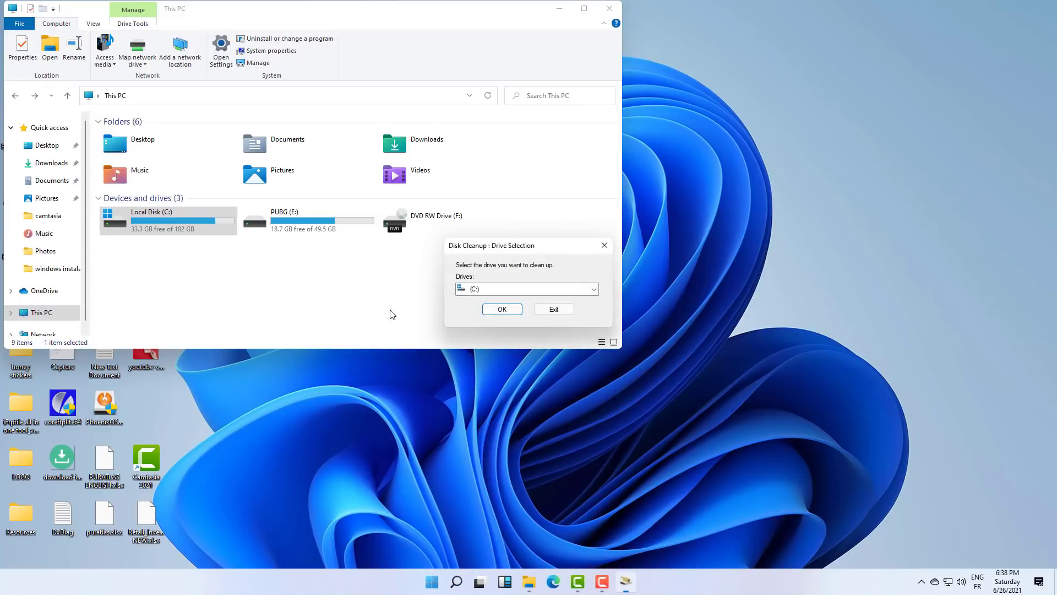
click(502, 309)
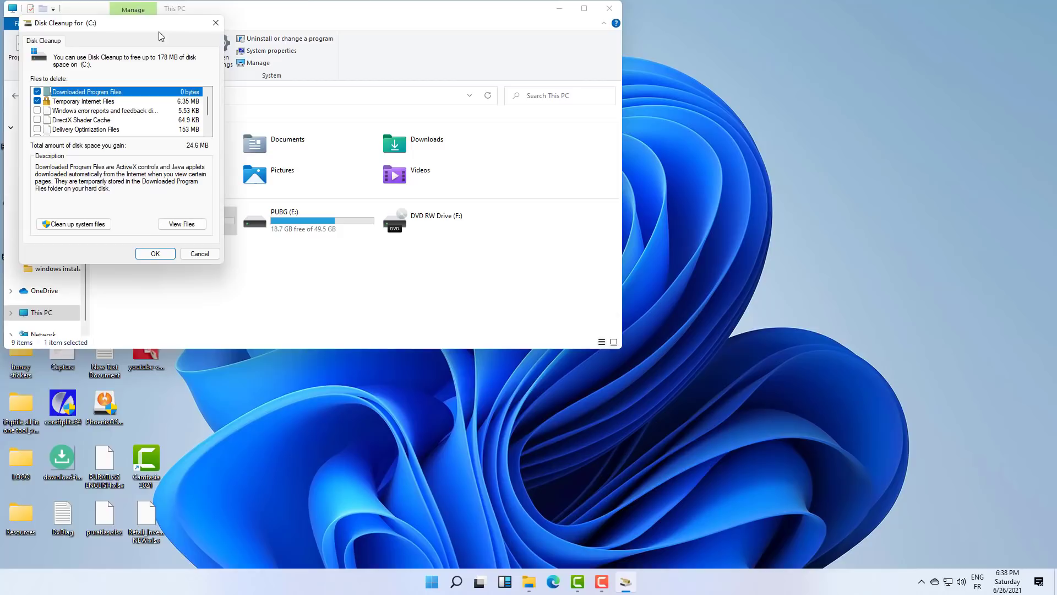
drag(147, 27, 221, 103)
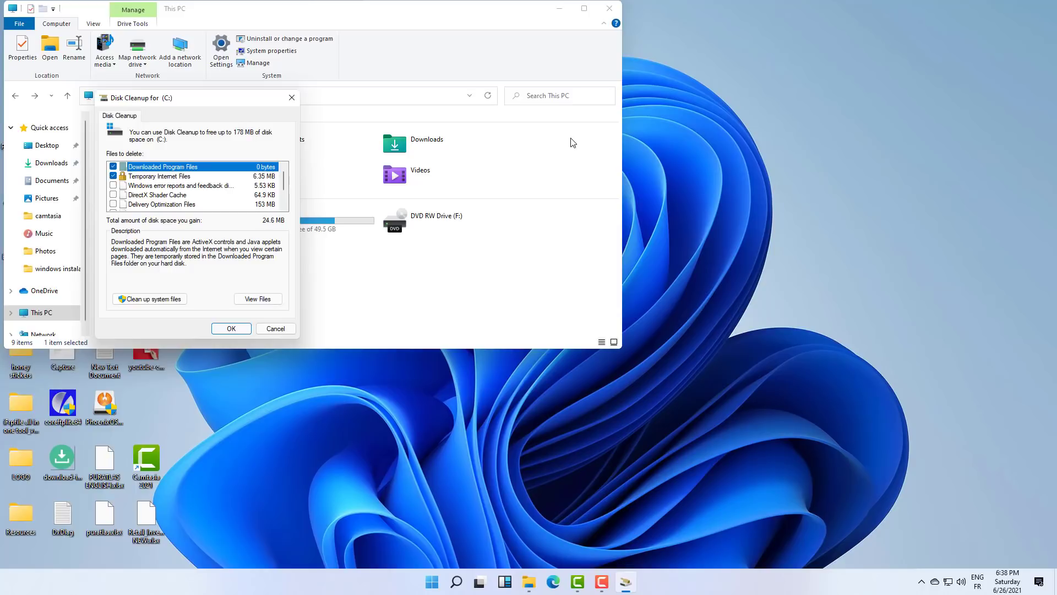
Step: Open Task Manager, then rescan drive C: including system files, revealing 56.4 GB to free
key(ctrl+shift+Escape)
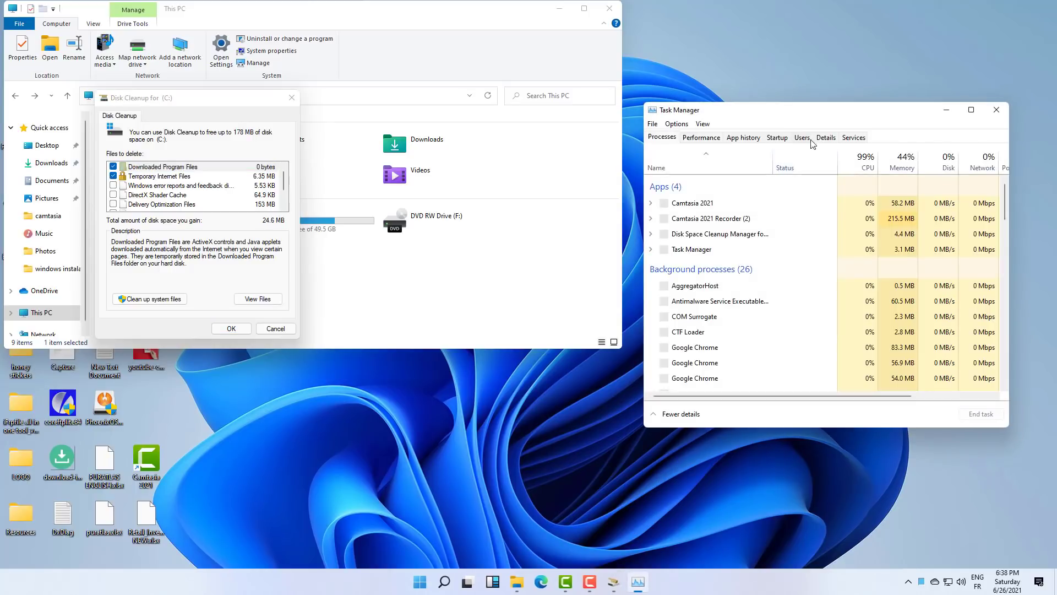
drag(848, 70, 849, 40)
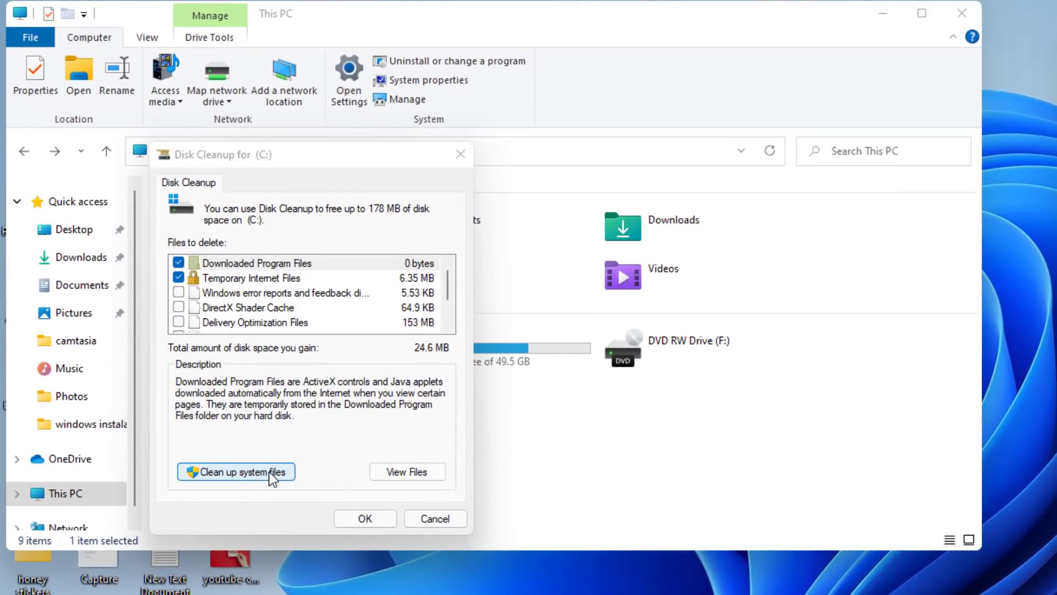
click(269, 472)
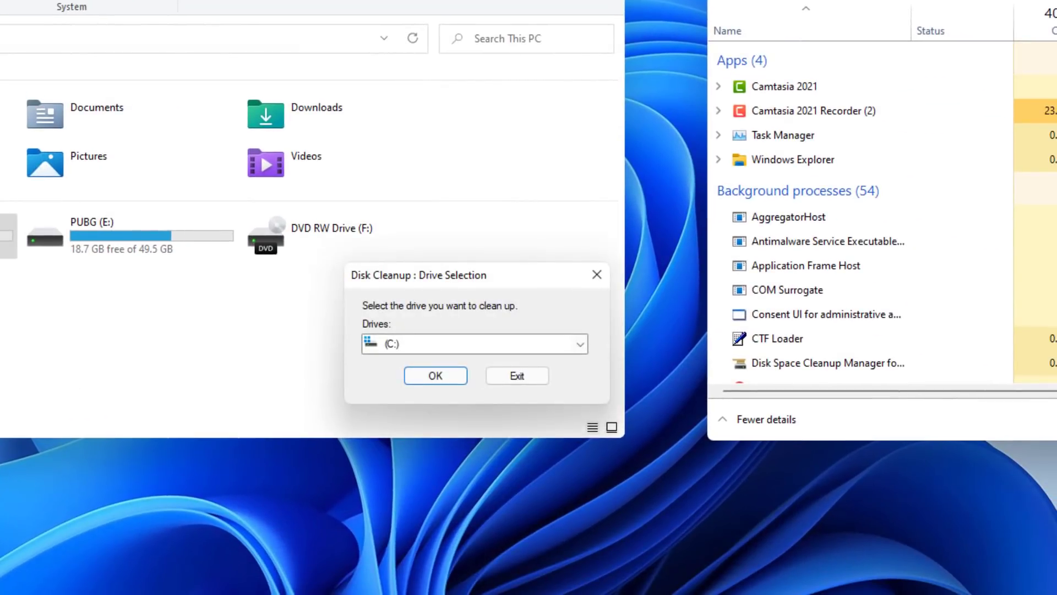
click(444, 380)
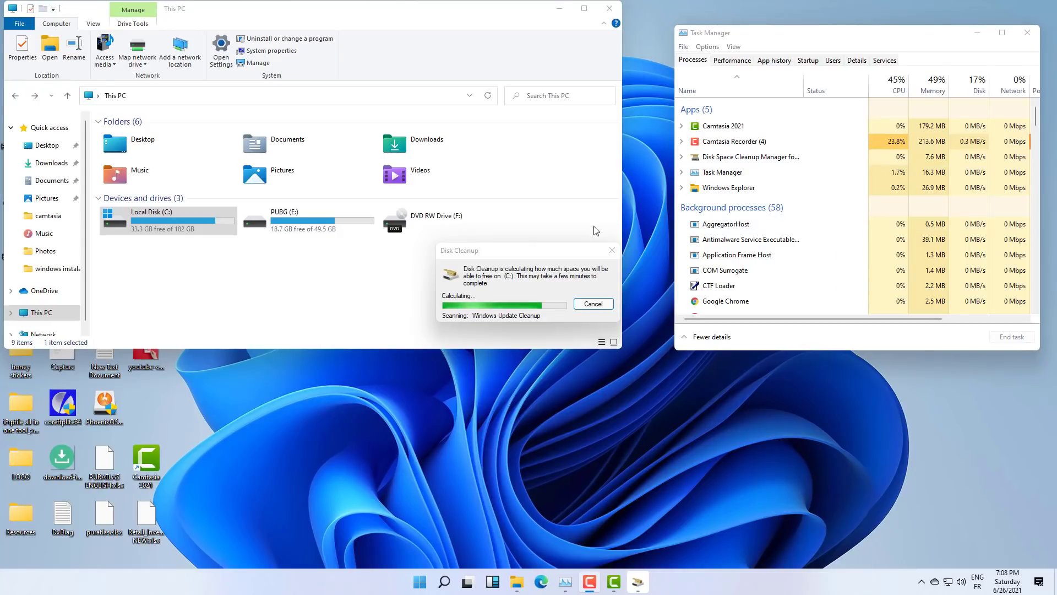
drag(538, 249, 386, 288)
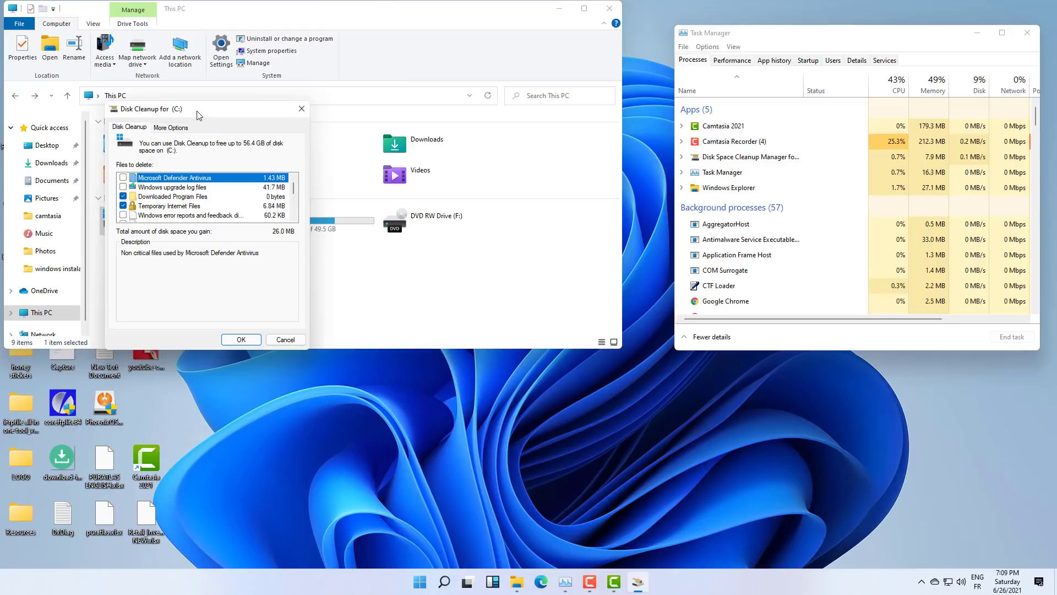
Step: Tick Previous Windows installation(s), Windows error reports and Windows upgrade log files for deletion
drag(197, 113, 459, 107)
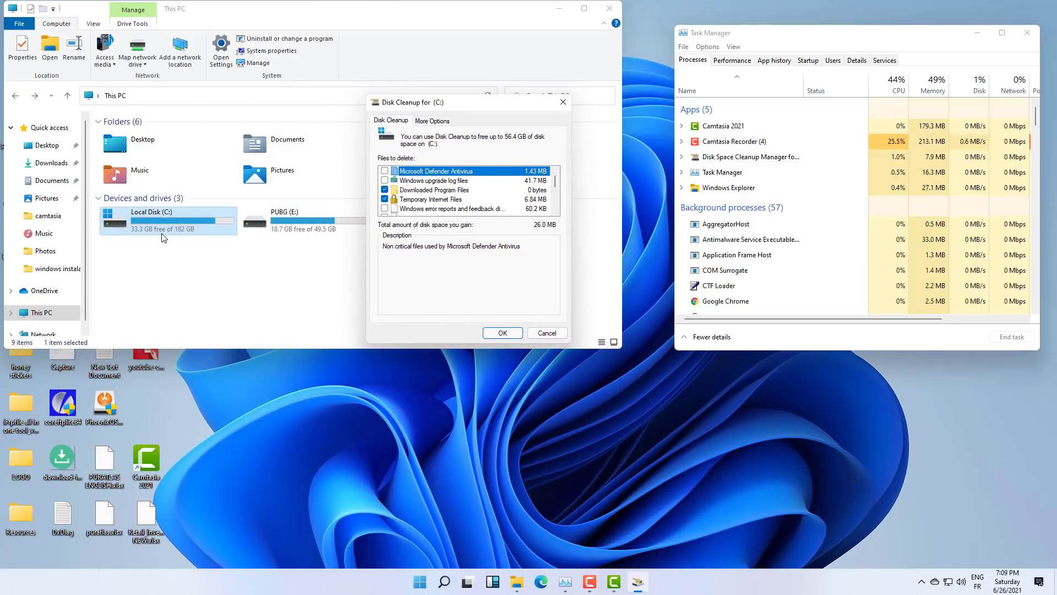
scroll(432, 197, down, 2)
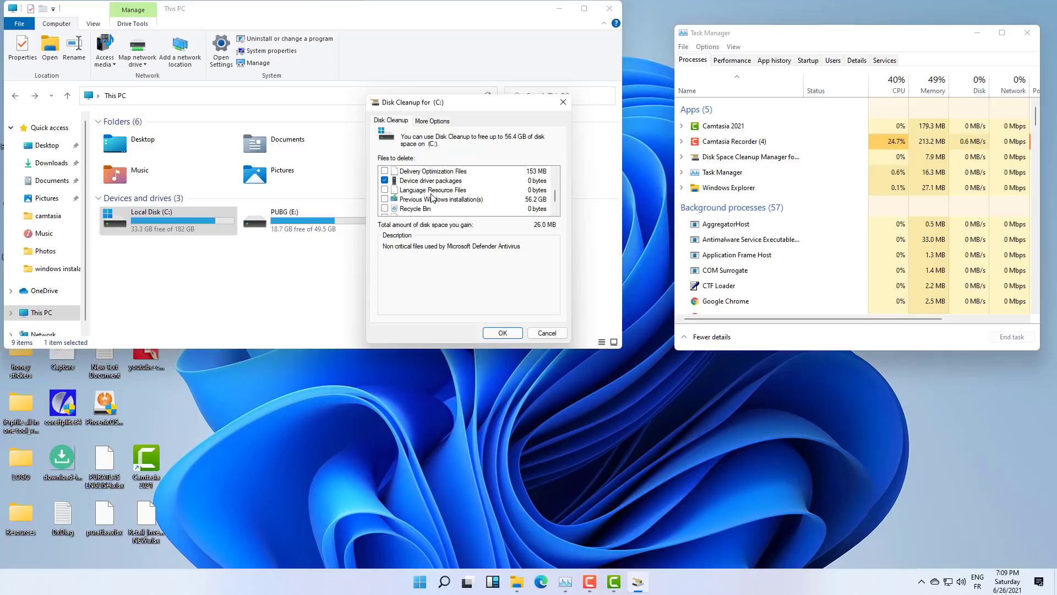
scroll(432, 197, down, 1)
click(384, 180)
scroll(445, 197, up, 3)
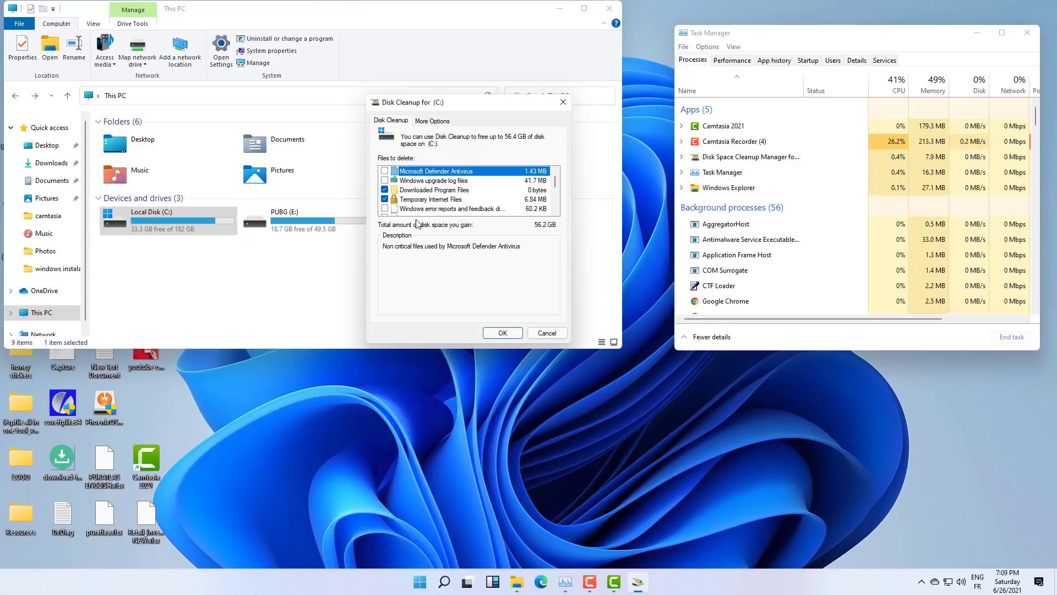
click(384, 208)
click(384, 181)
Step: Also tick Recycle Bin, Delivery Optimization Files and Microsoft Defender Antivirus, totalling 56.4 GB
scroll(405, 193, down, 5)
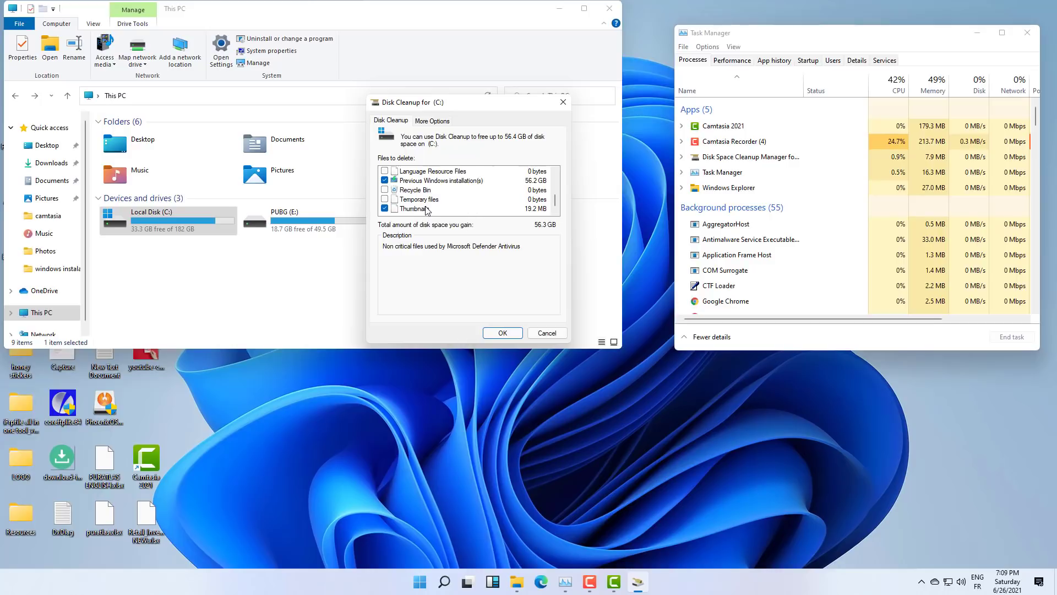
click(414, 182)
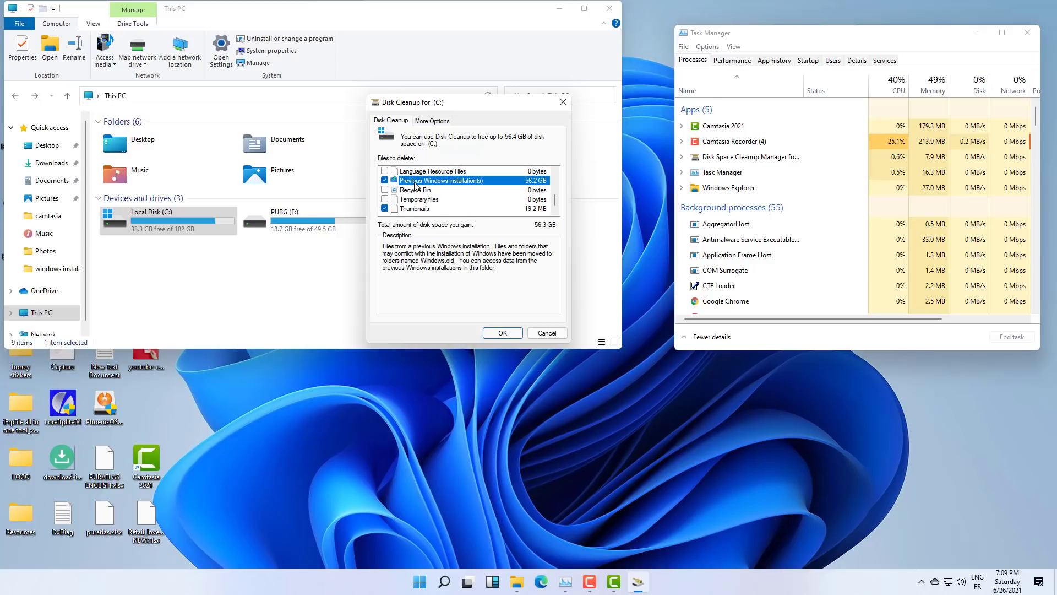
click(384, 190)
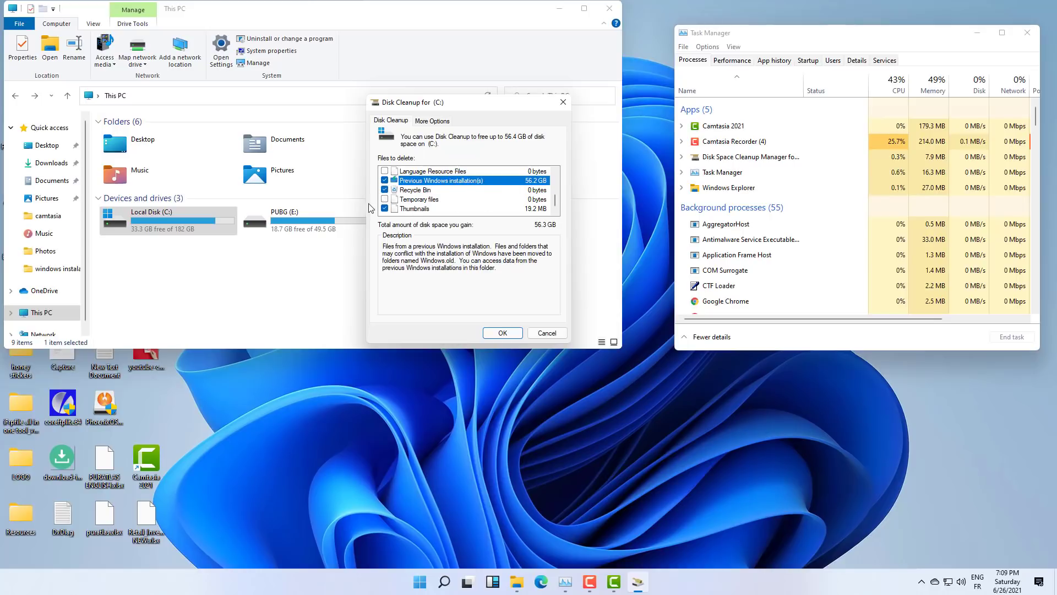
scroll(410, 206, up, 2)
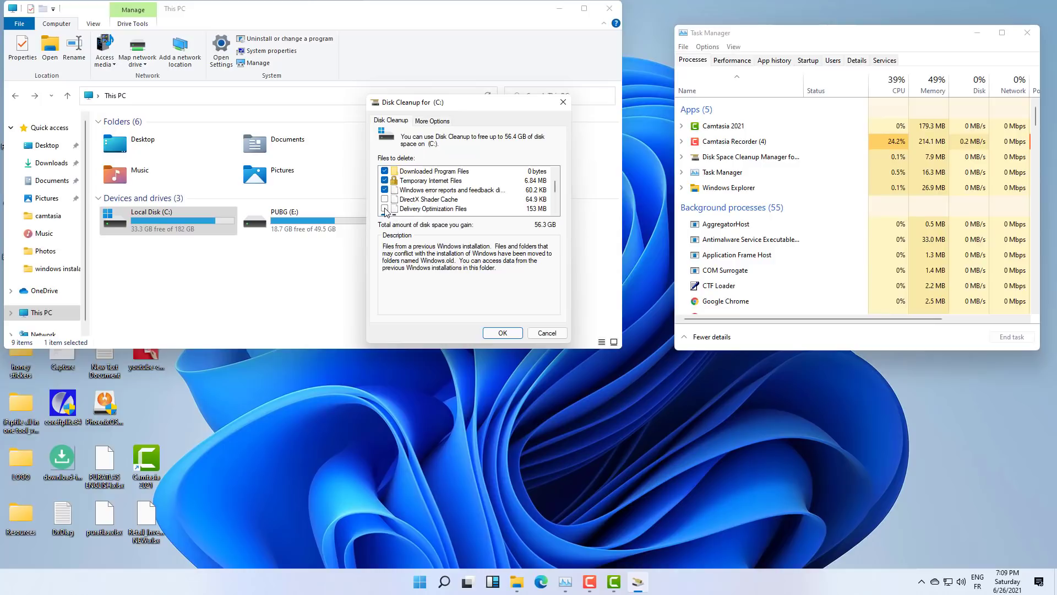
click(384, 208)
scroll(437, 204, up, 1)
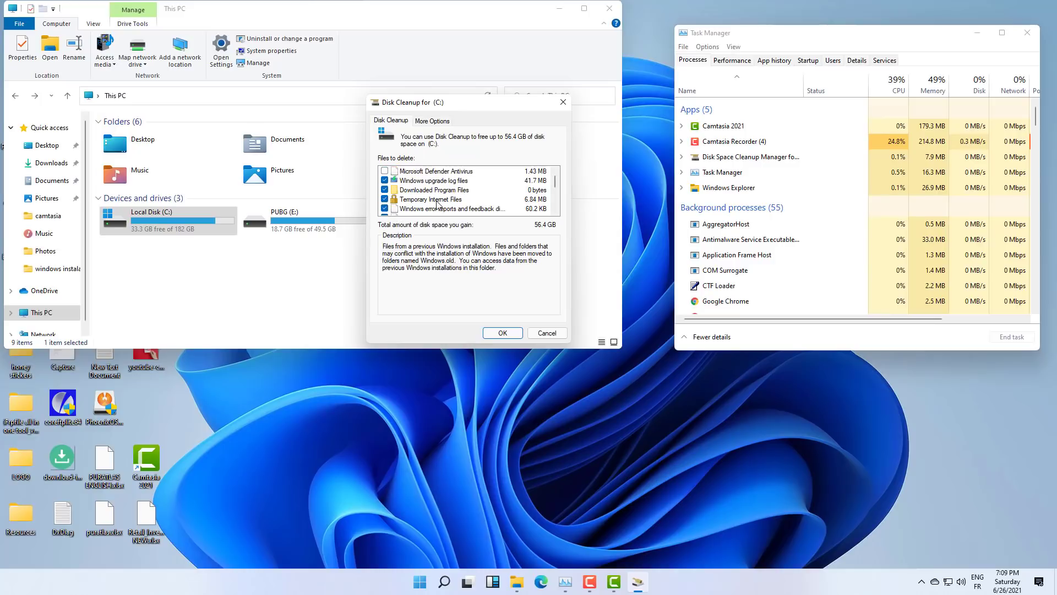
click(384, 171)
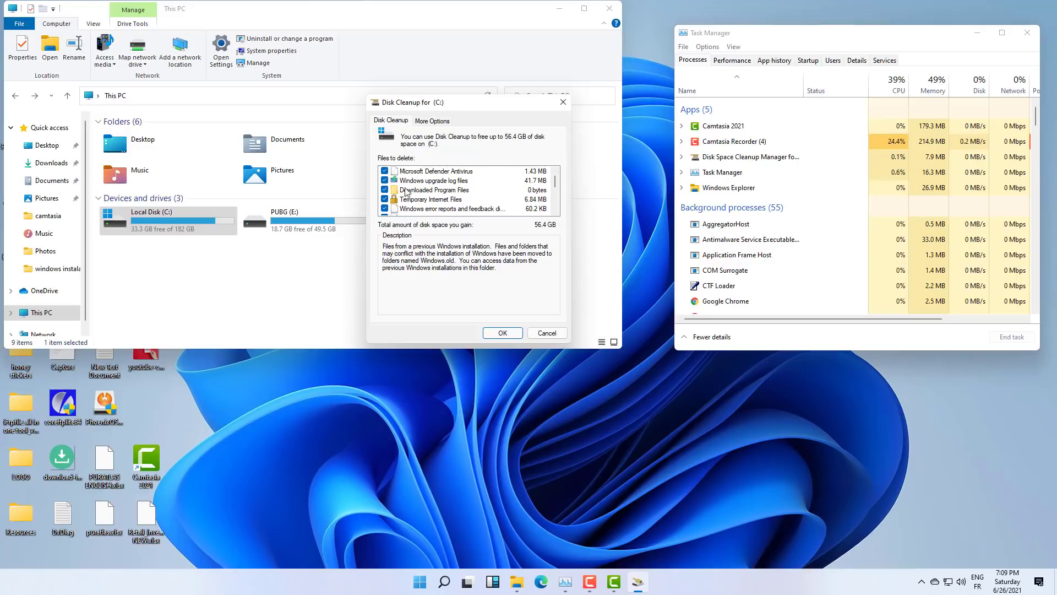
scroll(406, 191, down, 3)
scroll(411, 191, up, 1)
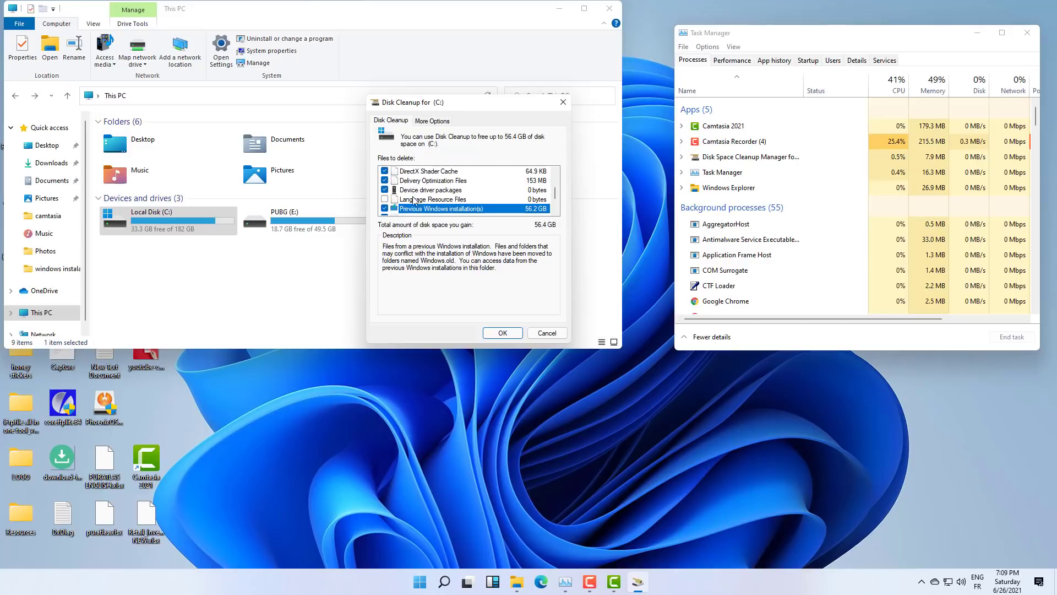
scroll(416, 199, down, 1)
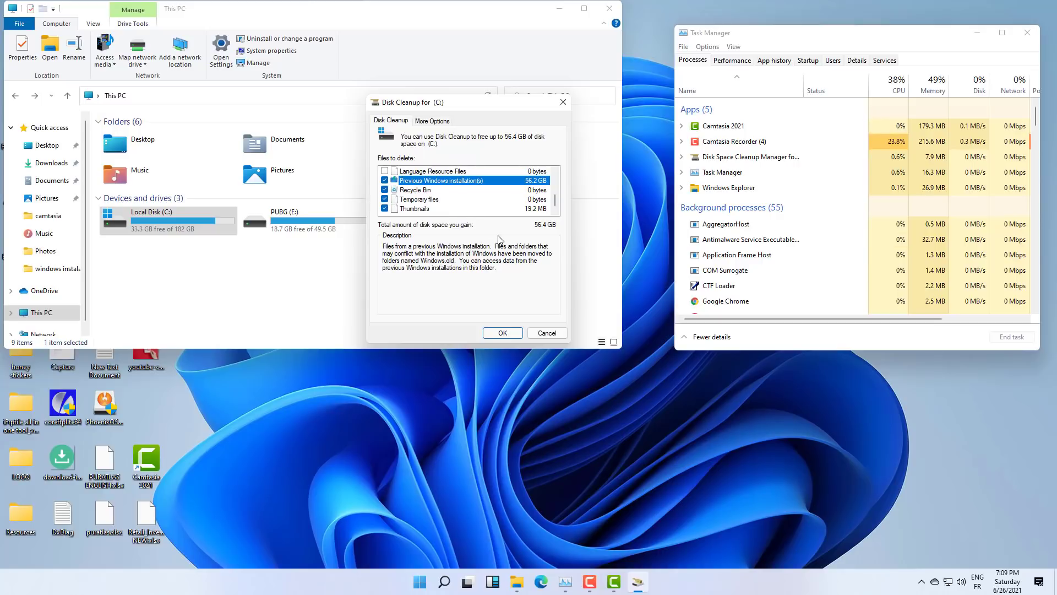
Step: Permanently delete the selected files, accepting the loss of Windows rollback, and let cleanup finish
click(501, 333)
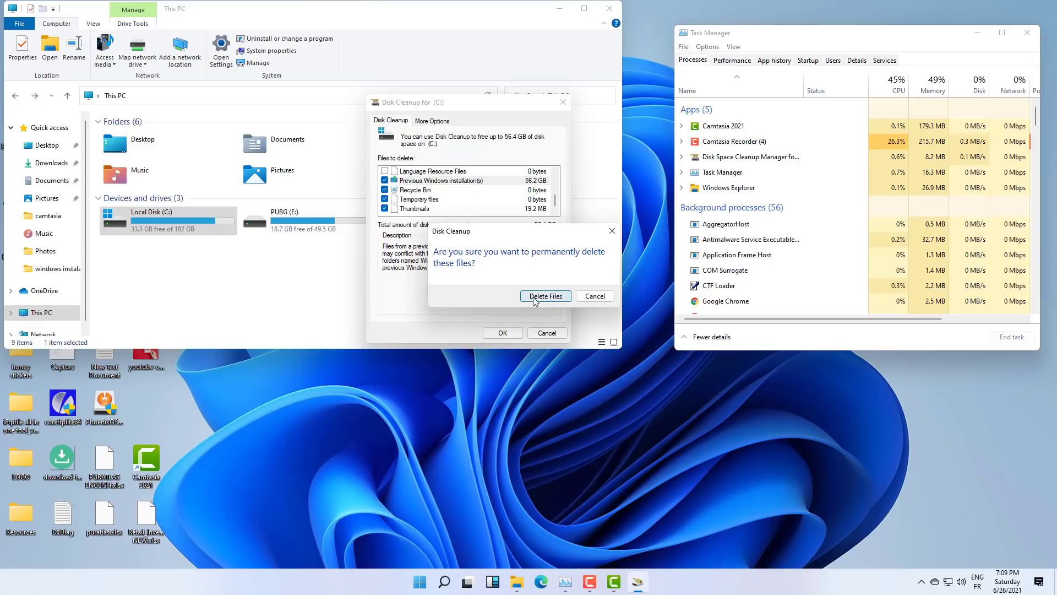
click(533, 297)
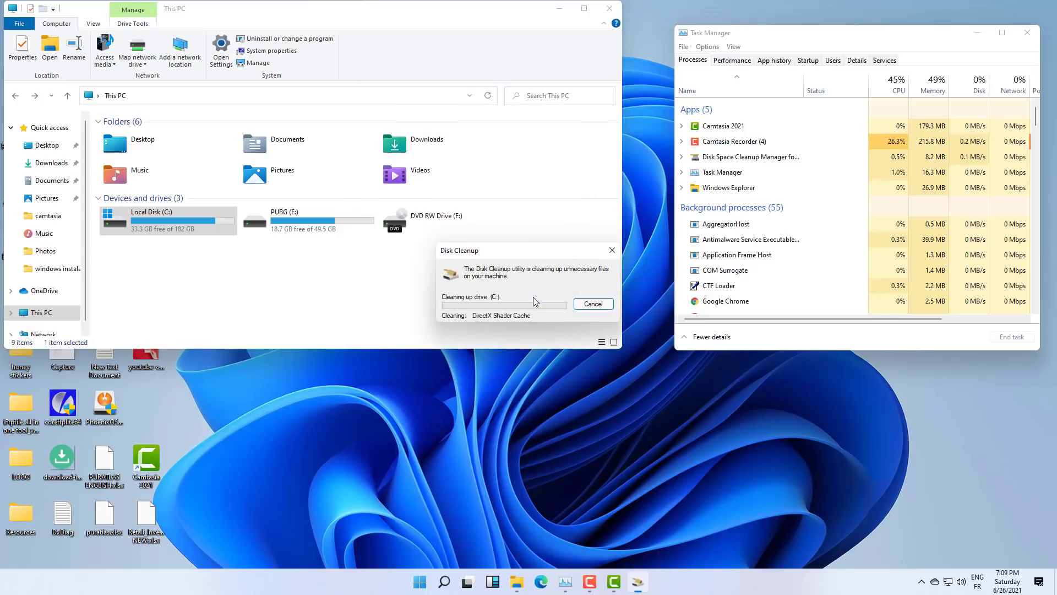
drag(552, 255, 547, 266)
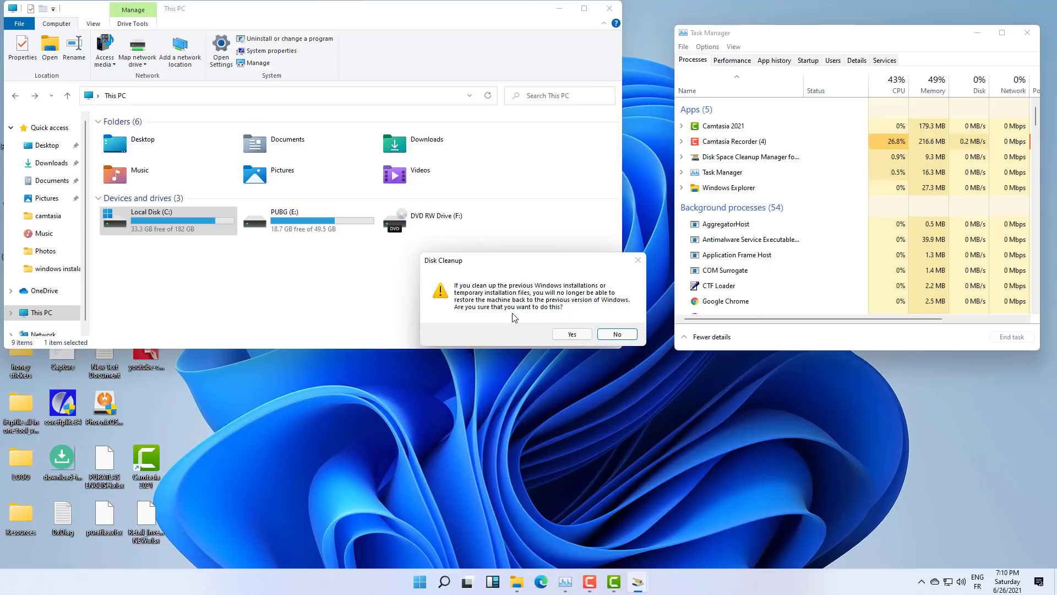
click(572, 334)
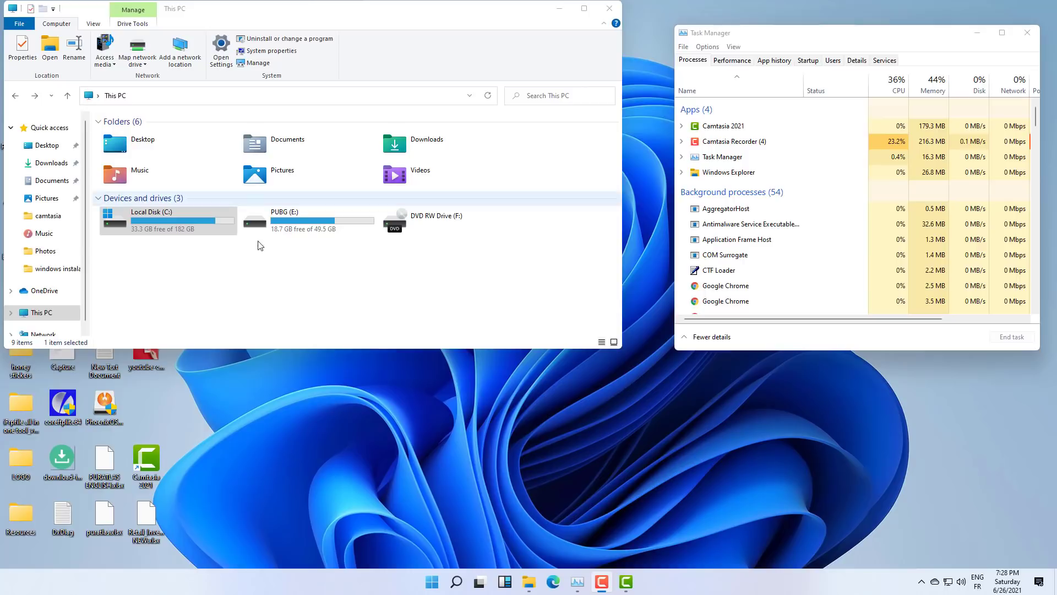
Step: Refresh This PC to confirm Local Disk (C:) now has 86.1 GB free of 182 GB
click(489, 96)
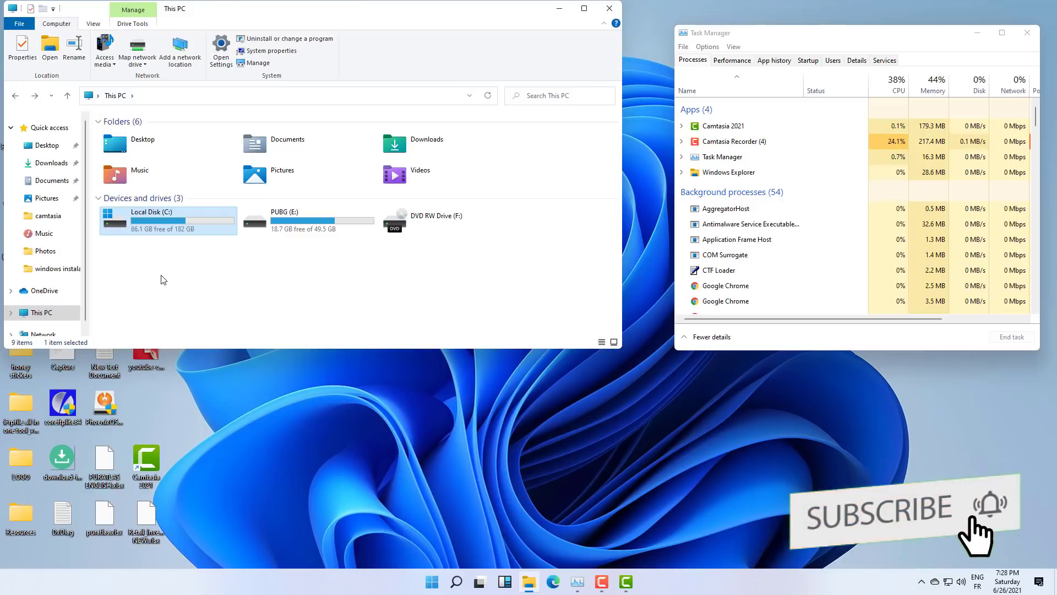
click(488, 99)
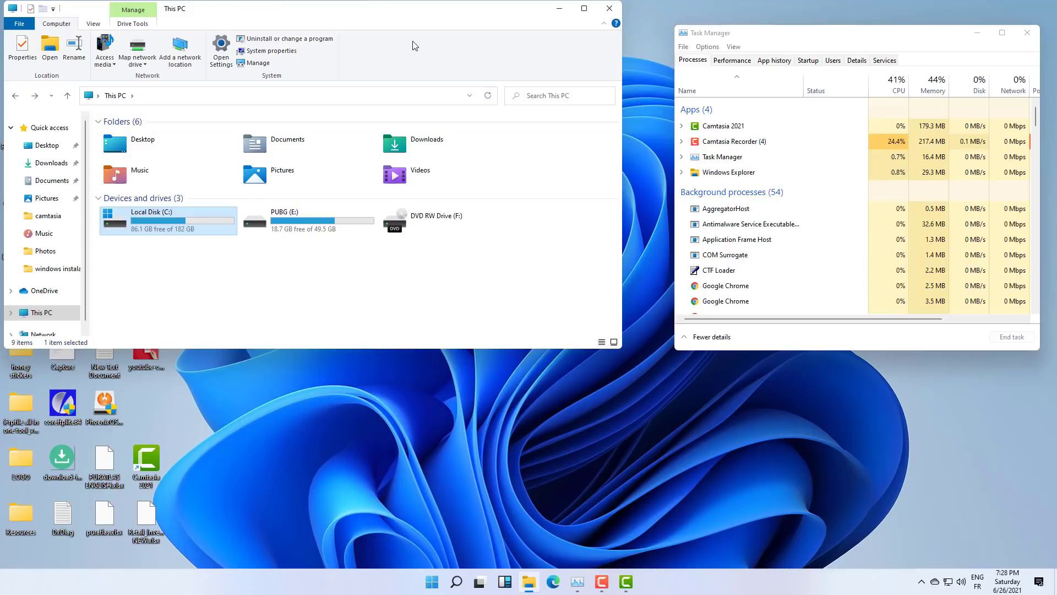
double_click(427, 13)
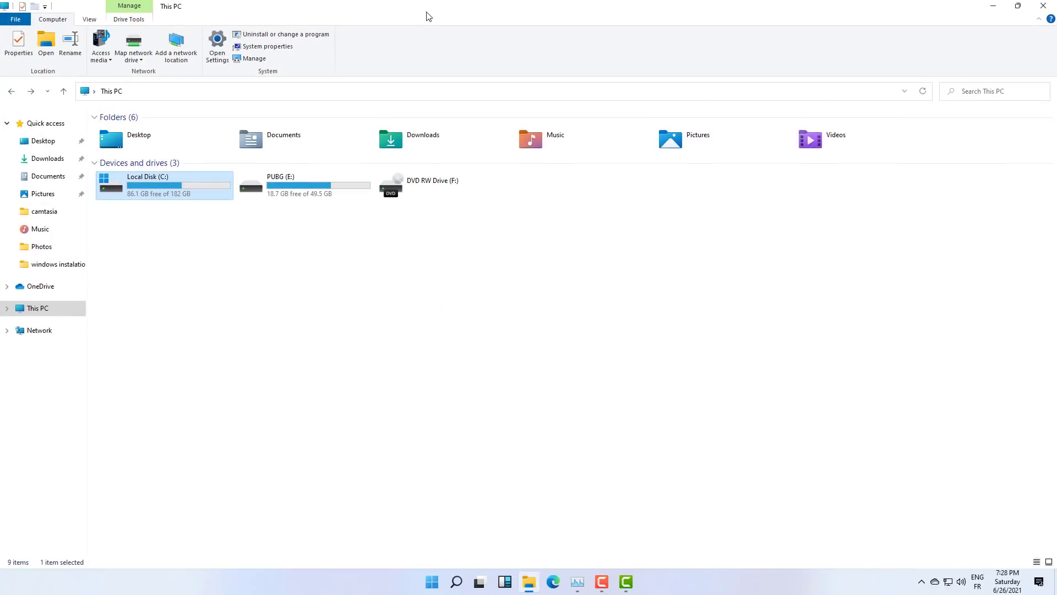
double_click(429, 16)
drag(429, 16, 475, 10)
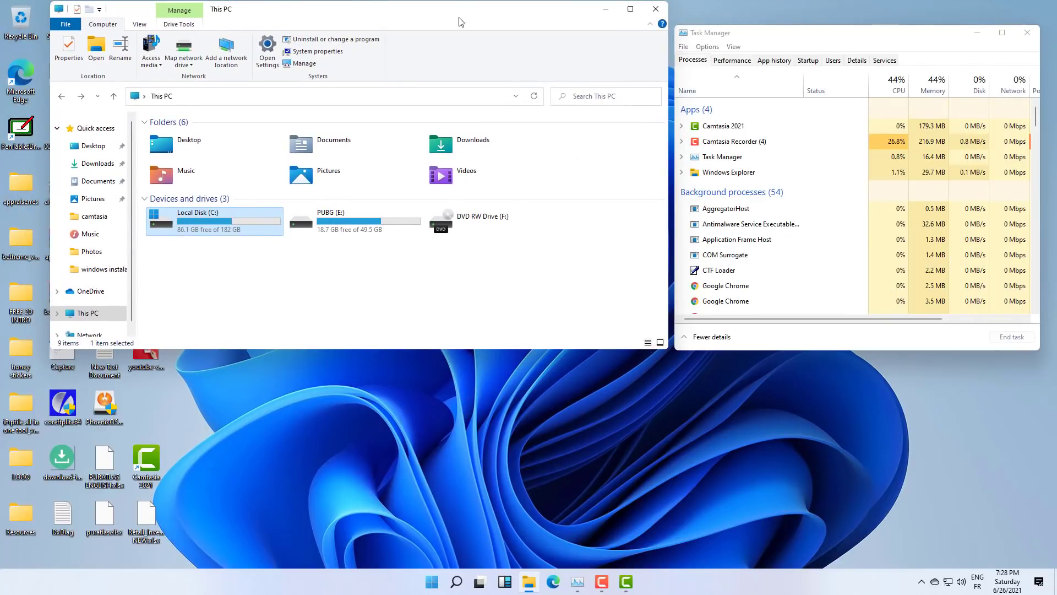